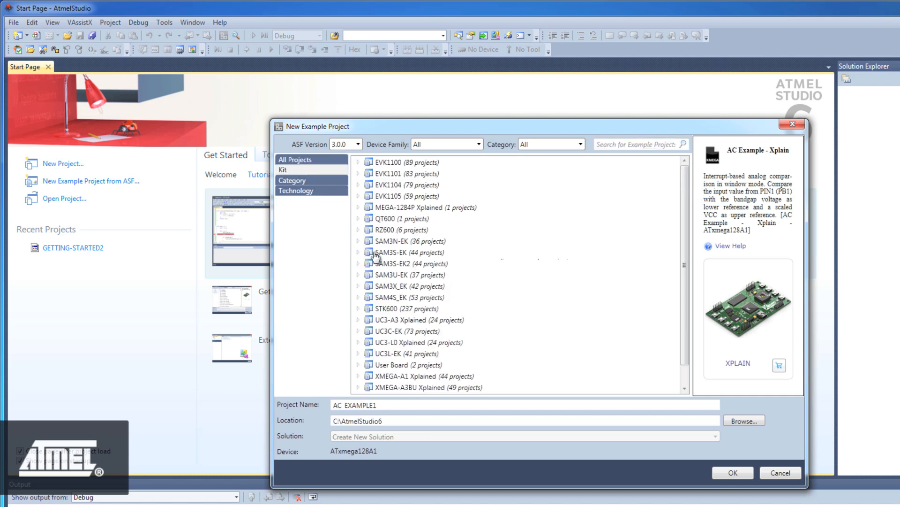
- Create the Getting Started - SAM3N-EK example project named GETTING-STARTED1, accepting the software license agreement
left_click(359, 241)
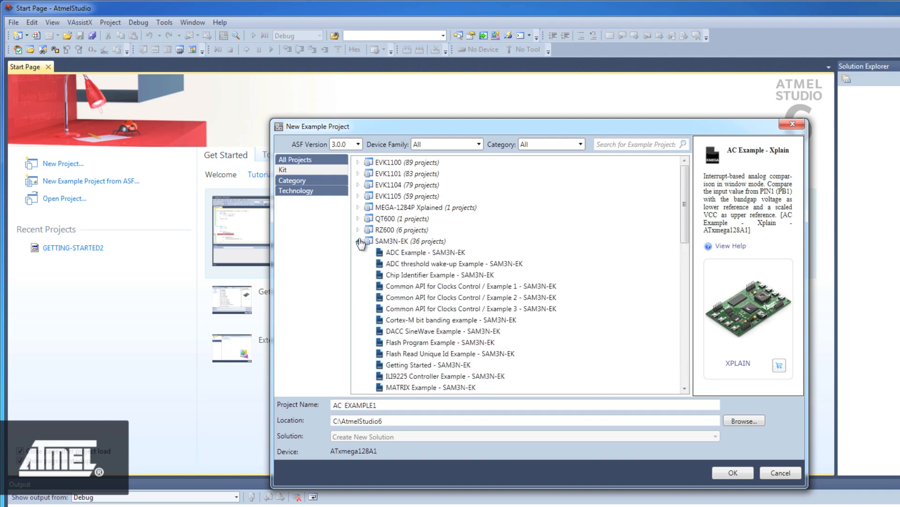
left_click(409, 366)
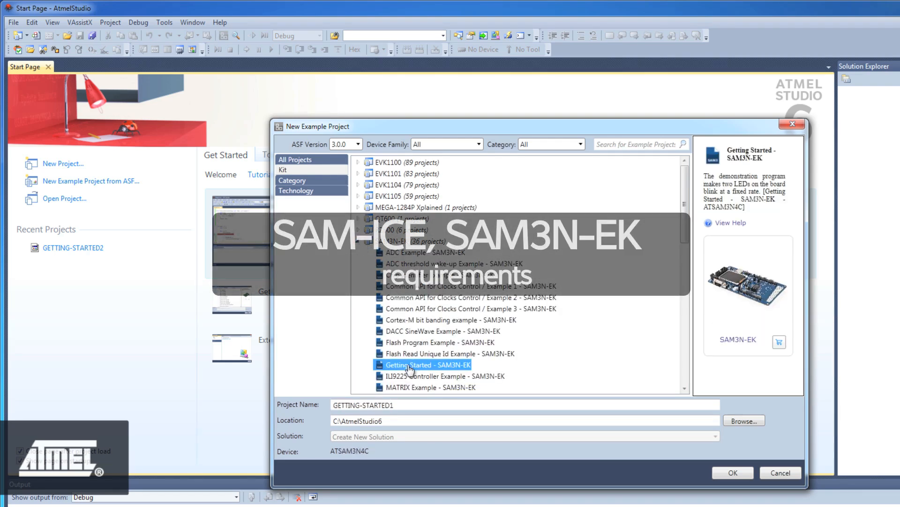
left_click(730, 473)
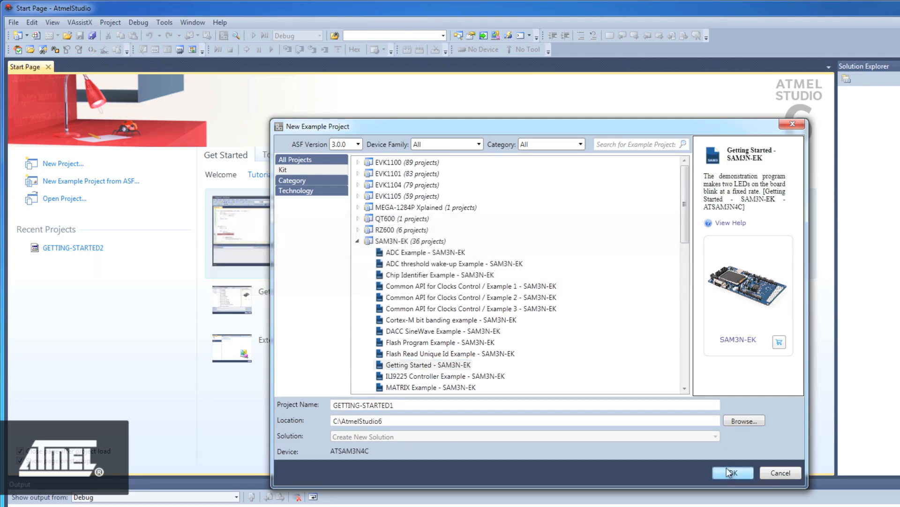
left_click(384, 398)
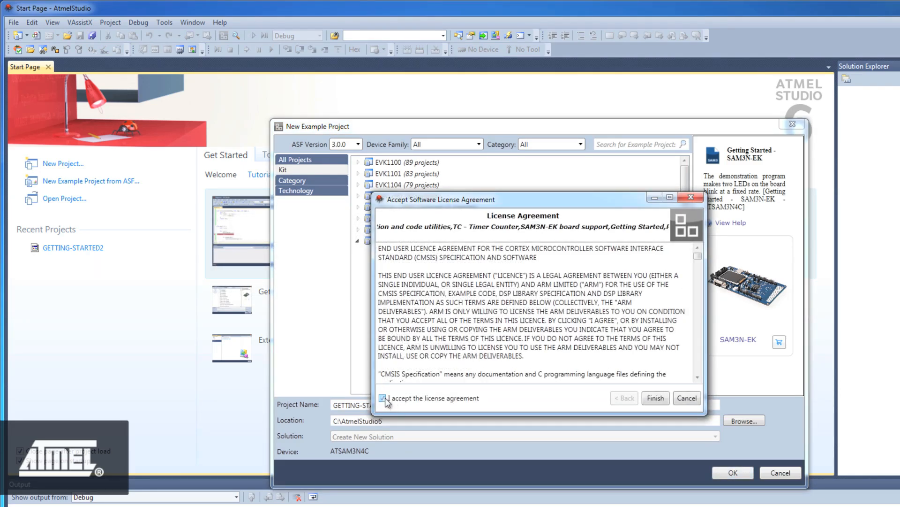
left_click(651, 399)
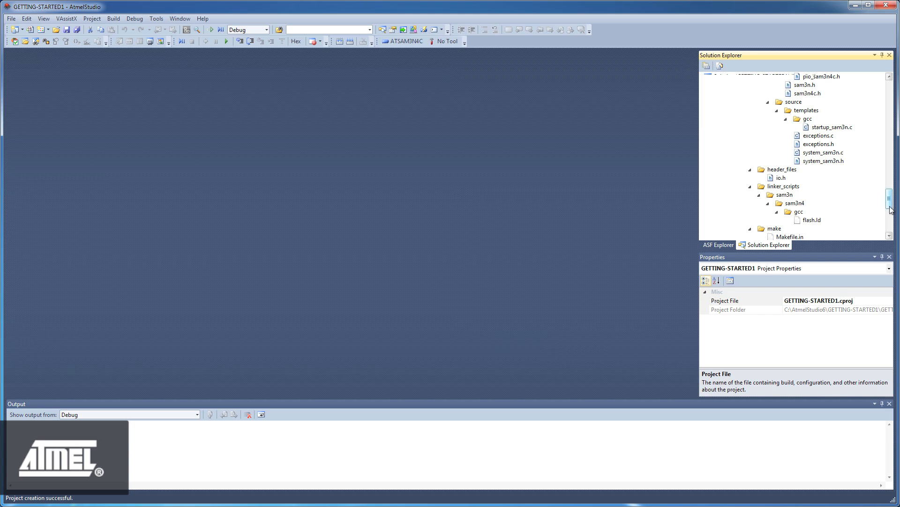
- Open main.c from the end of the project's src folder and read through its description and code
left_click_drag(890, 205, 892, 228)
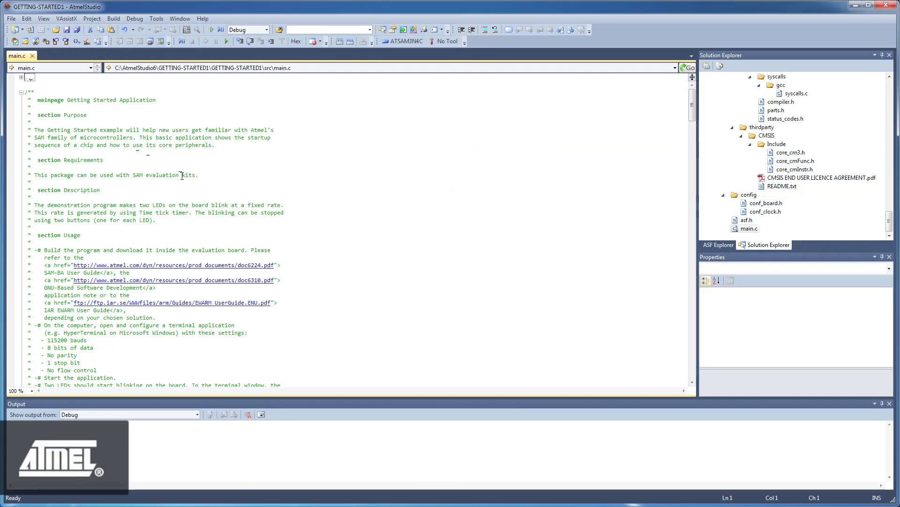
scroll(182, 176, "down", 9)
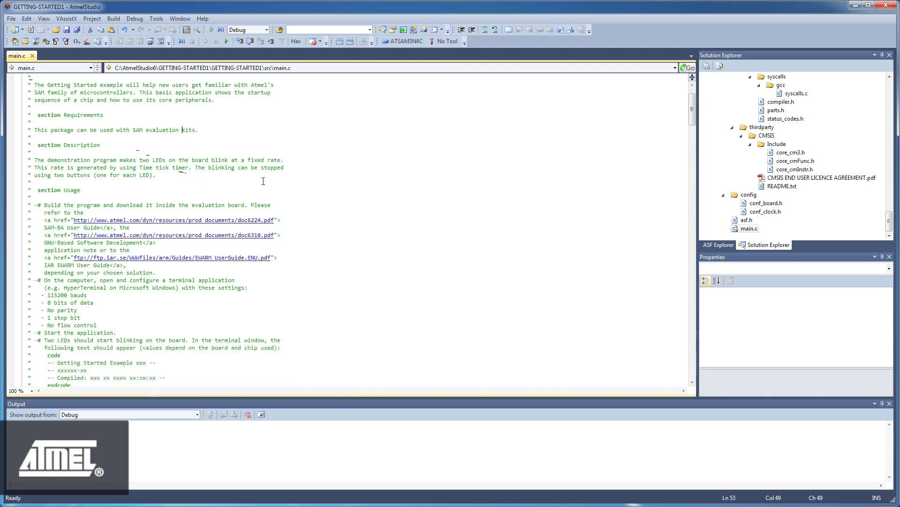
scroll(296, 203, "down", 15)
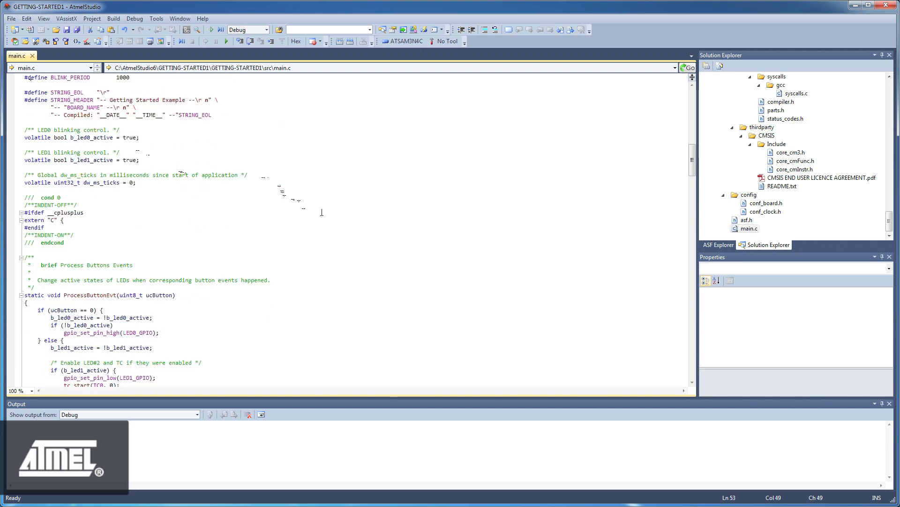
left_click(610, 176)
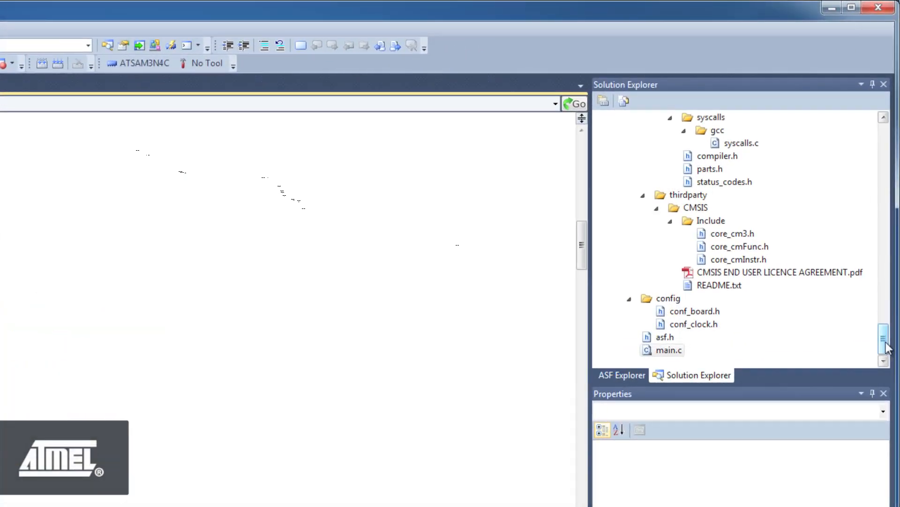
- Open the properties of the GETTING-STARTED1 project
left_click_drag(889, 220, 896, 136)
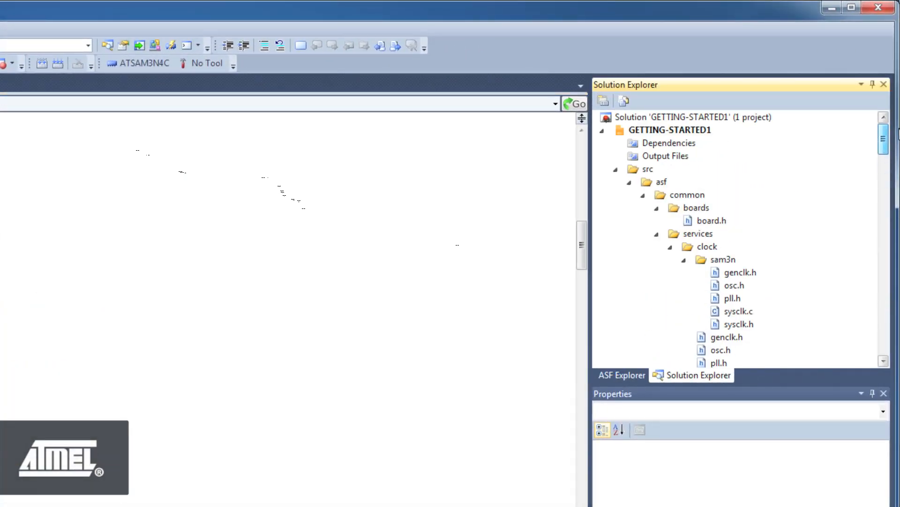
left_click(673, 128)
right_click(673, 127)
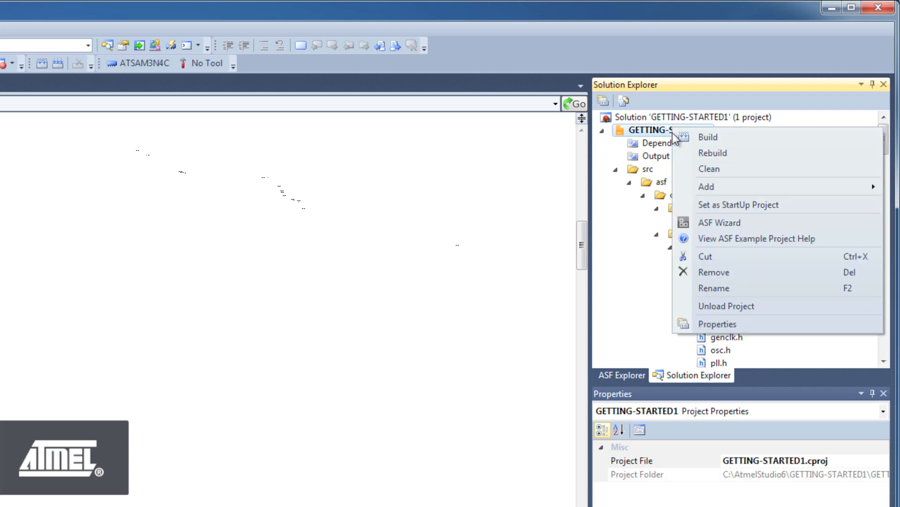
left_click(707, 323)
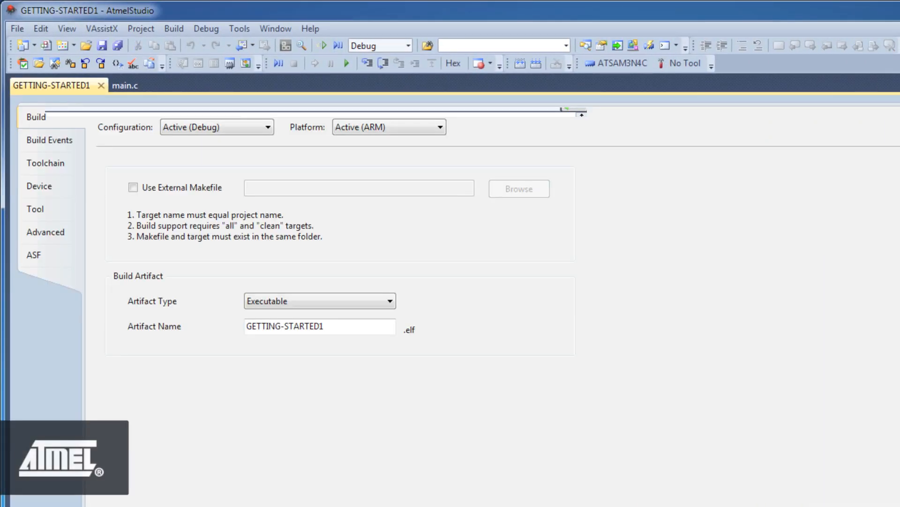
left_click(291, 326)
- Select SAM-ICE with the JTAG interface as the project's debugger/programmer, then check the device details and close the properties
left_click(51, 210)
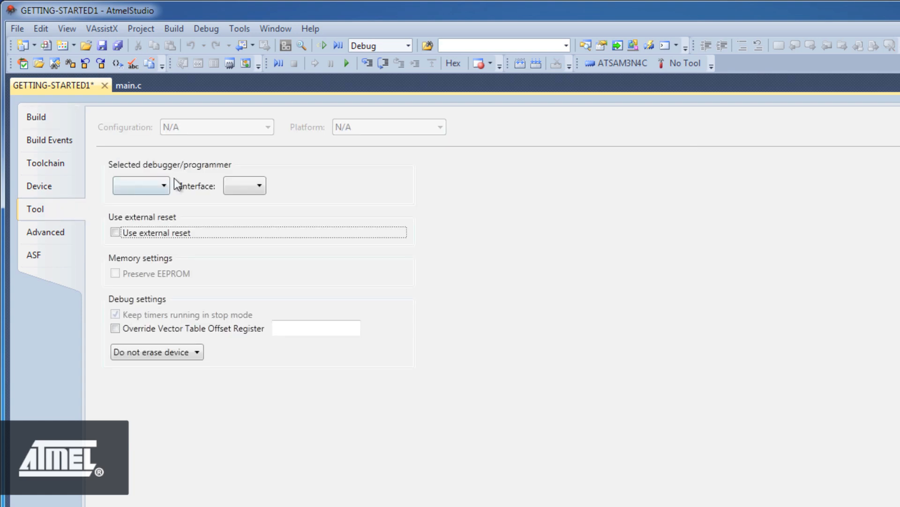
left_click(159, 185)
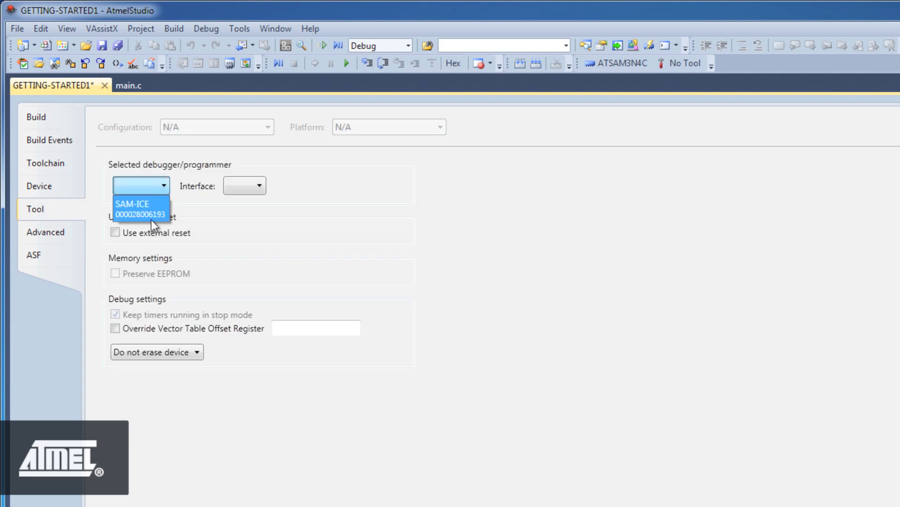
left_click(151, 213)
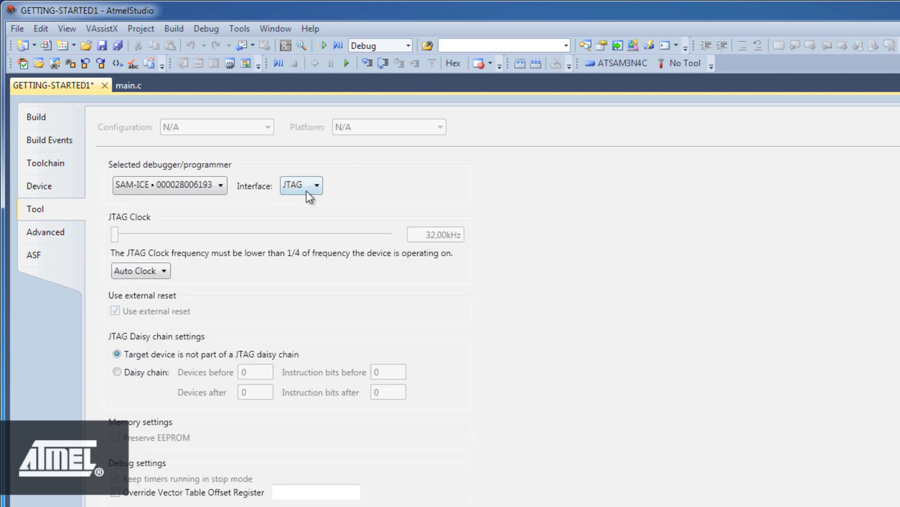
left_click(51, 188)
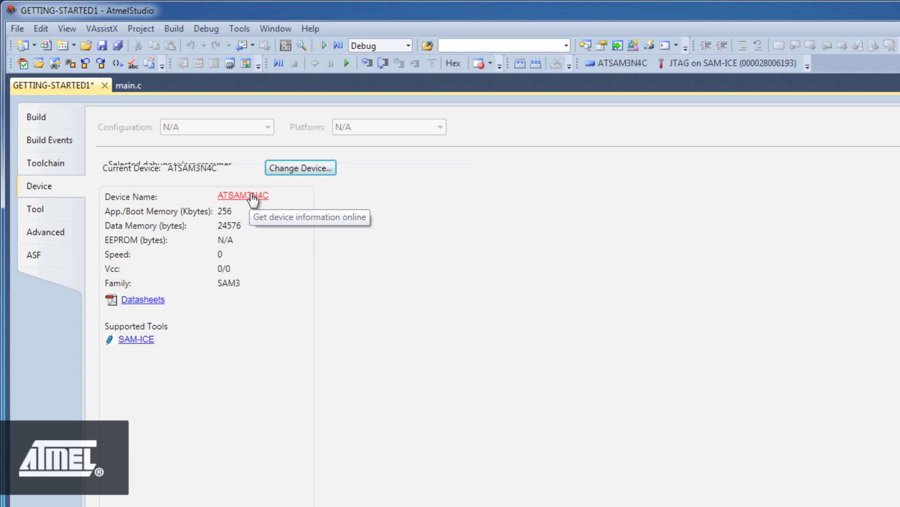
left_click(105, 86)
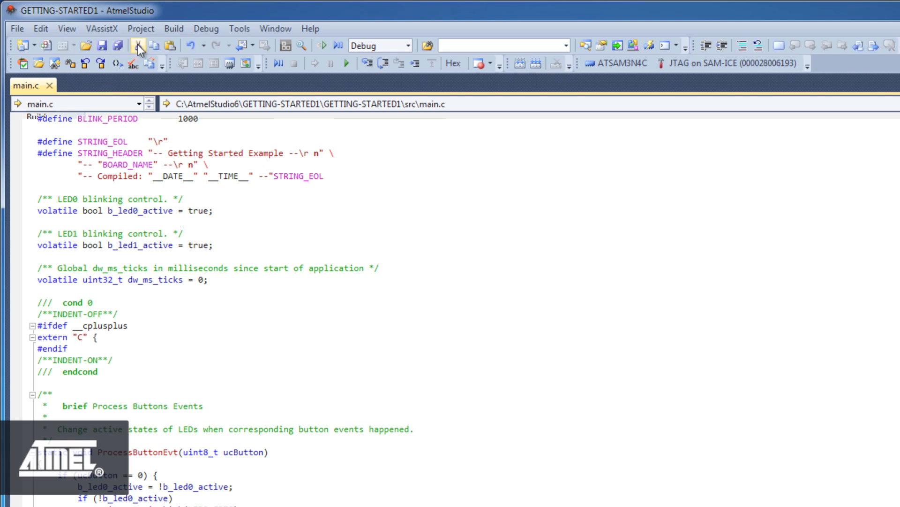
- Build the GETTING-STARTED1 solution
left_click(171, 30)
left_click(187, 45)
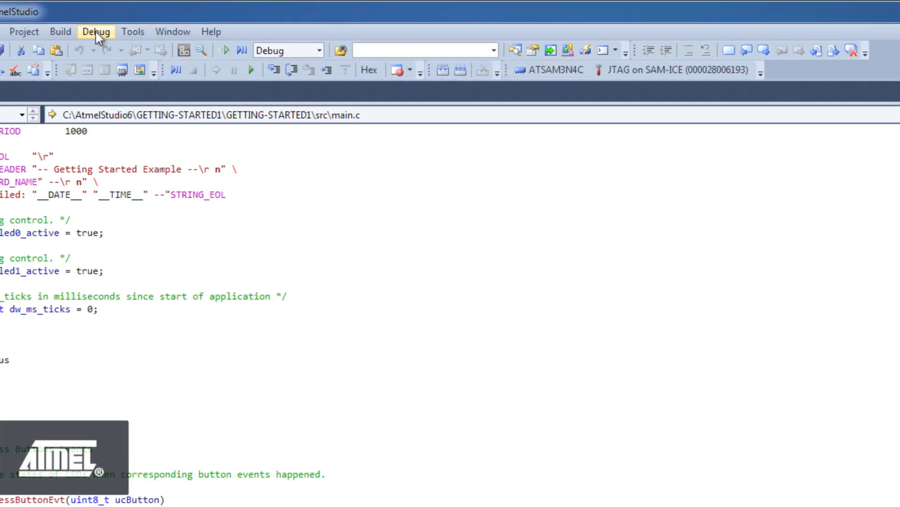
- Open Device Programming, apply SAM-ICE, ATSAM3N4C and JTAG, and minimize the J-Link control panel
left_click(134, 32)
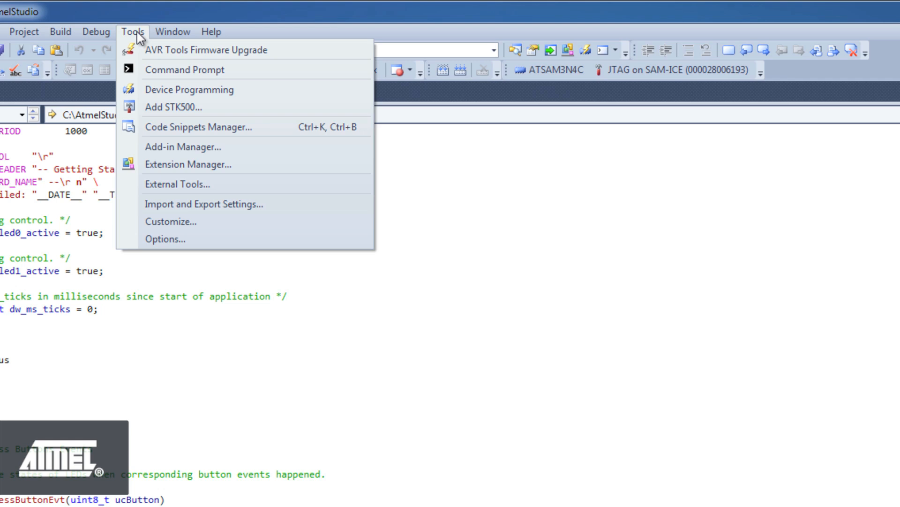
left_click(159, 93)
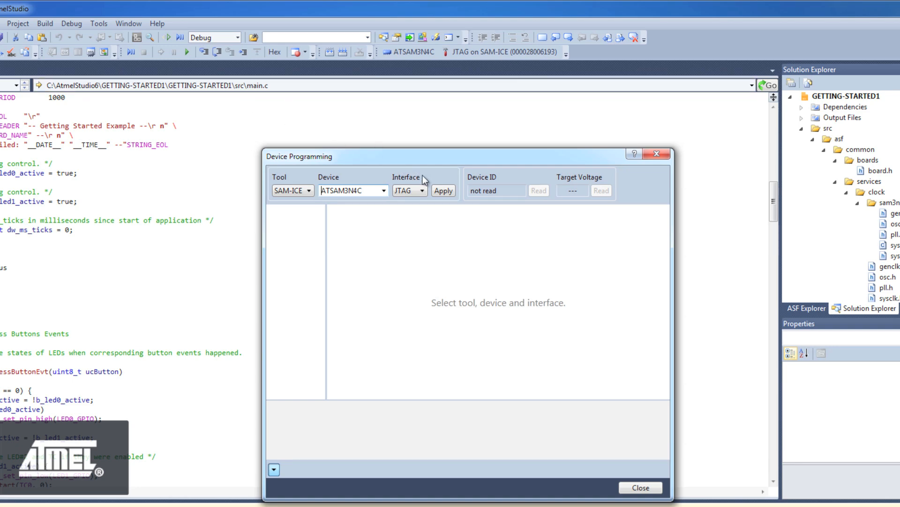
left_click(440, 191)
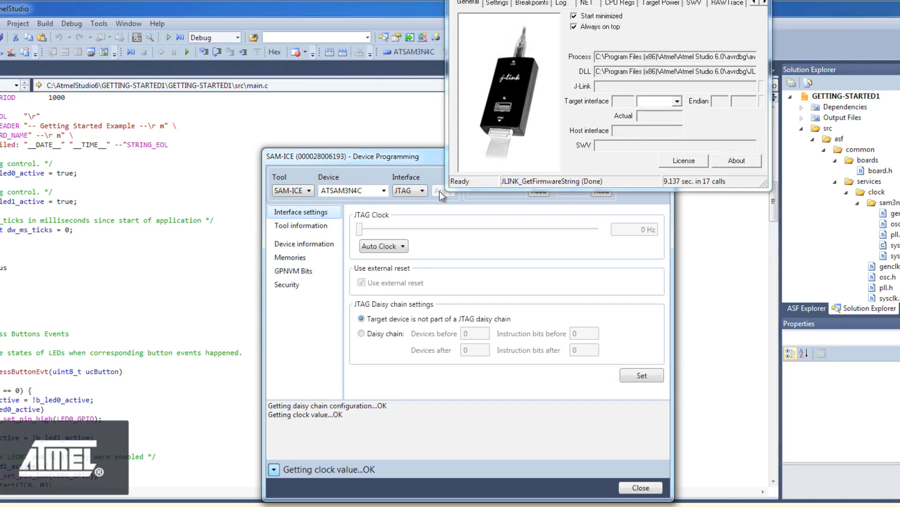
left_click_drag(608, 0, 606, 35)
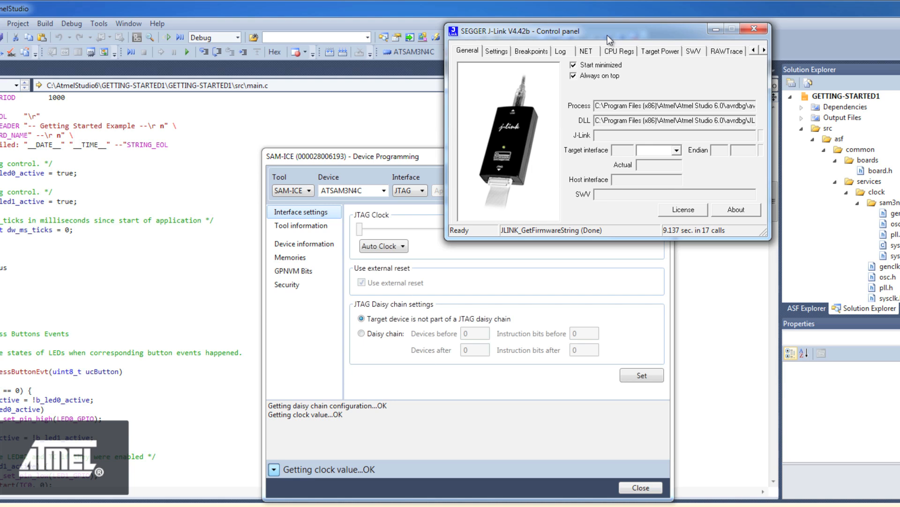
left_click(716, 27)
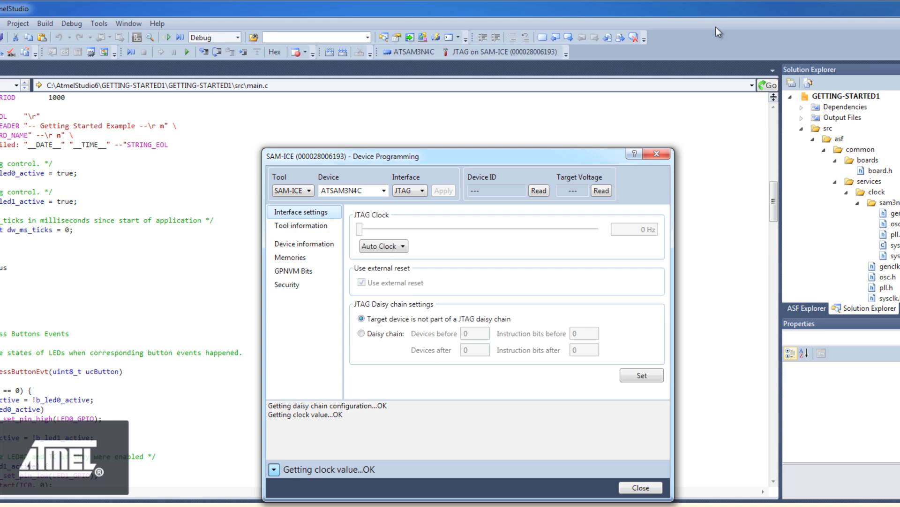
- Read the device ID and the target voltage from the connected board
left_click(545, 192)
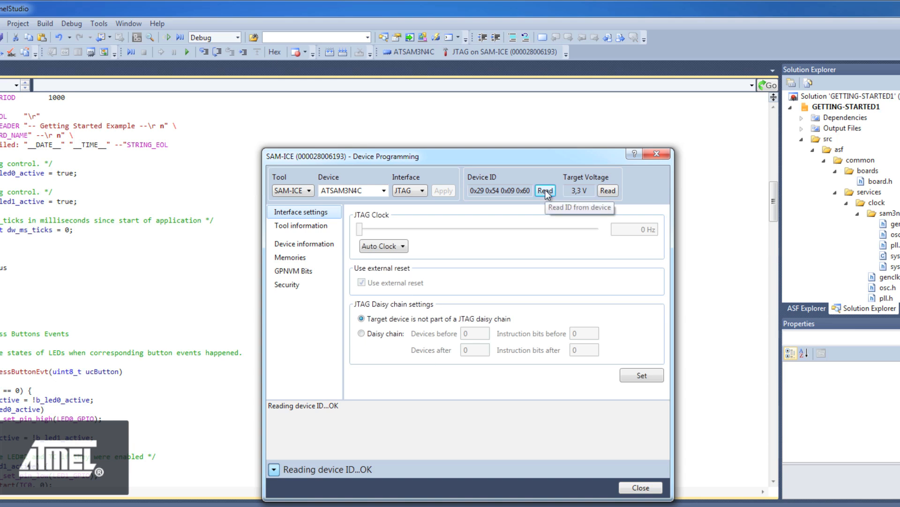
left_click(608, 191)
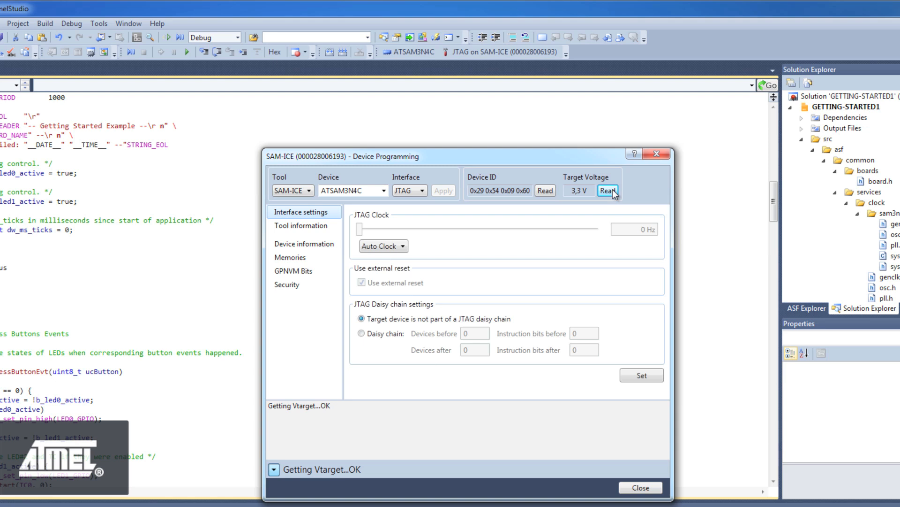
- Erase the chip from the memory settings and enable erasing the flash before programming
left_click(294, 258)
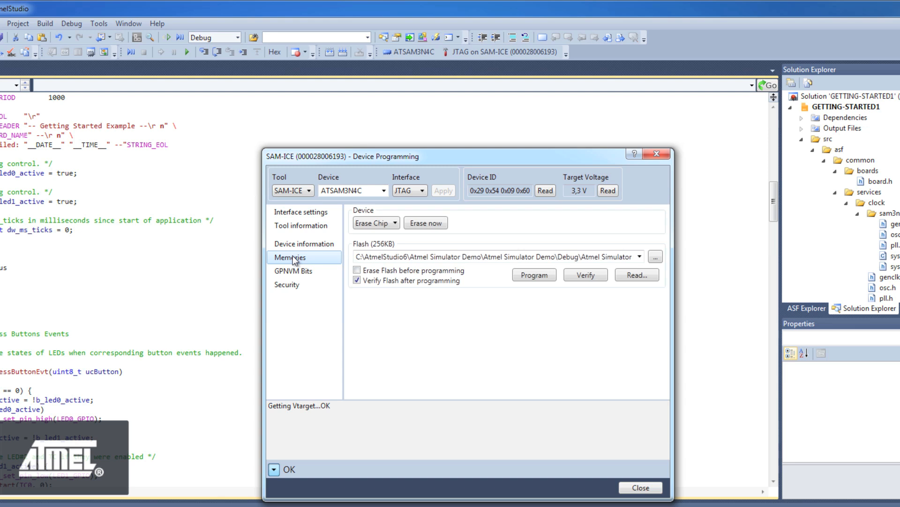
left_click(439, 225)
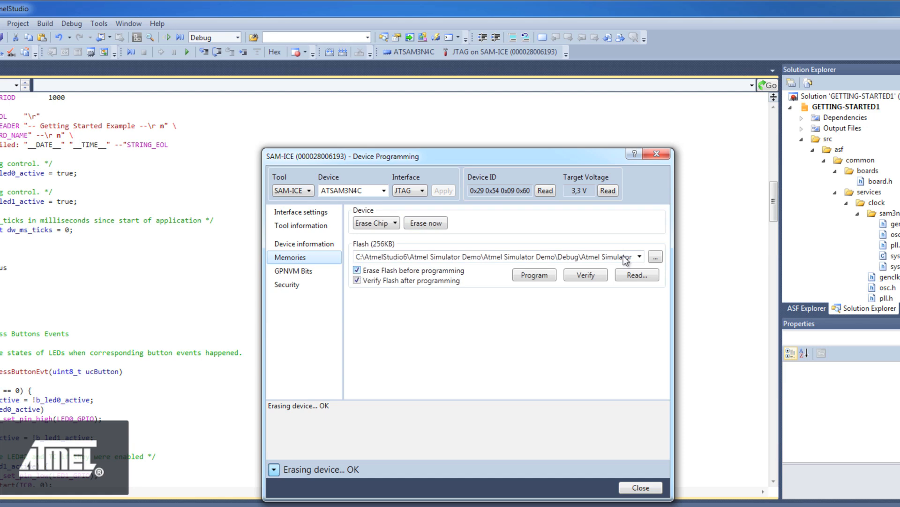
- Choose GETTING-STARTED1.hex from the GETTING-STARTED1 project's Debug folder and program it into the device's flash
left_click(655, 257)
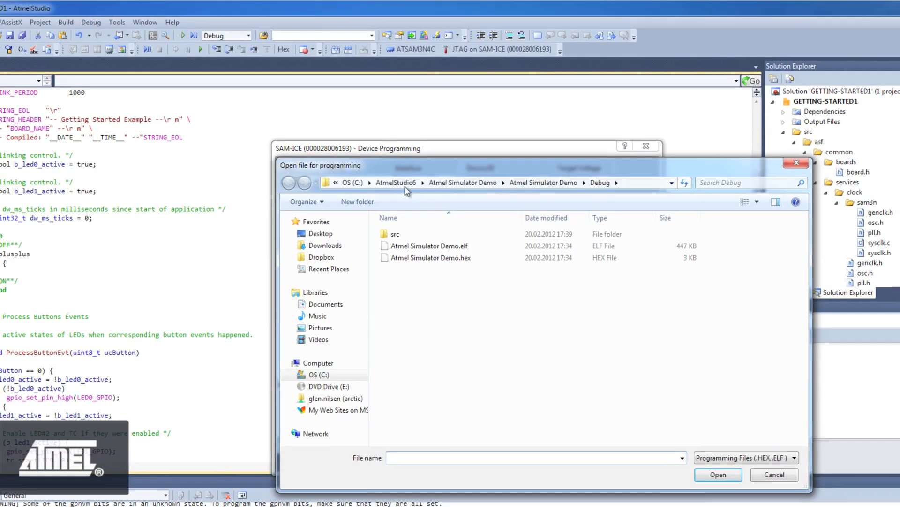
left_click(403, 189)
double_click(414, 244)
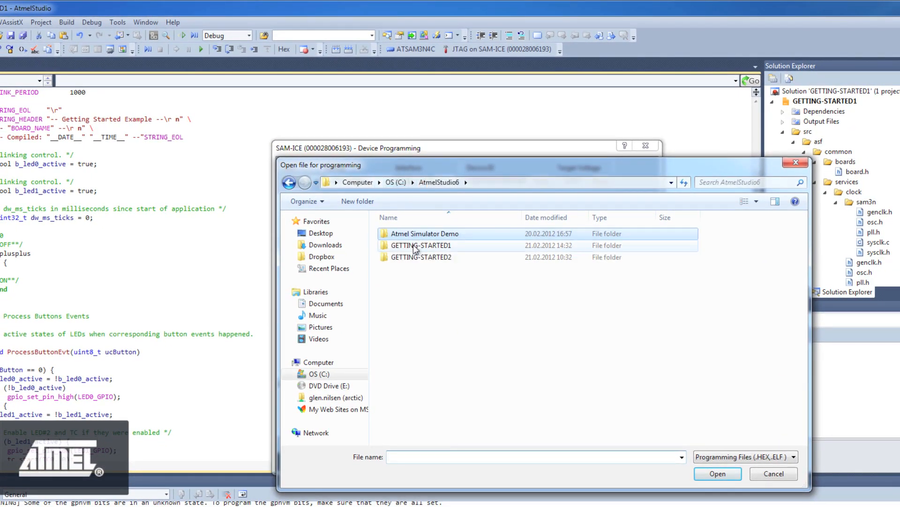
double_click(413, 234)
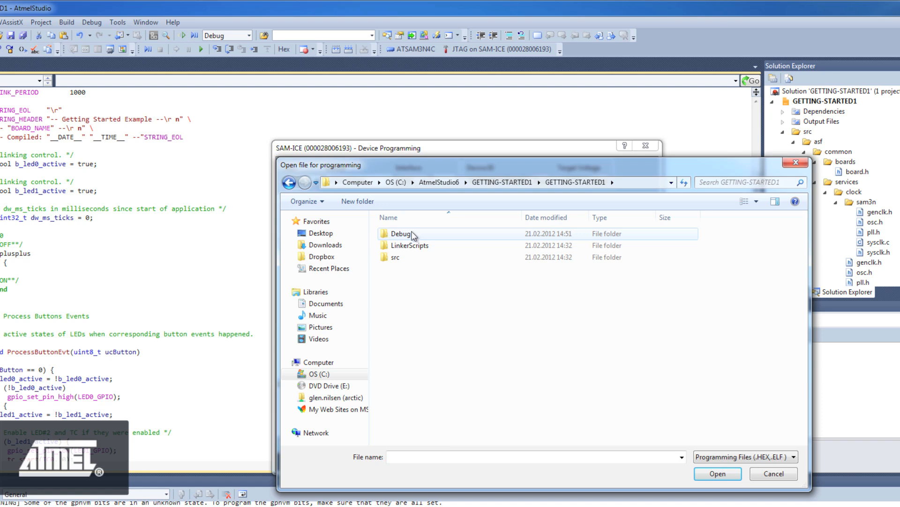
double_click(401, 233)
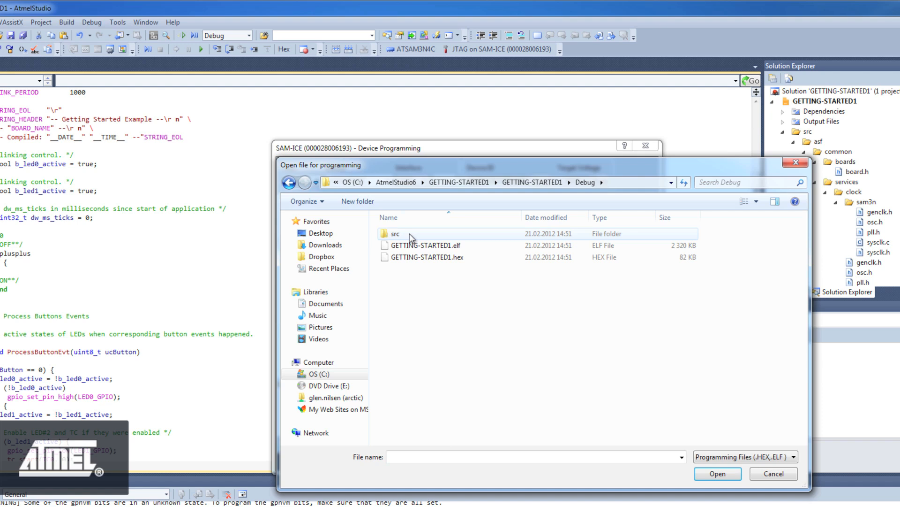
left_click(421, 257)
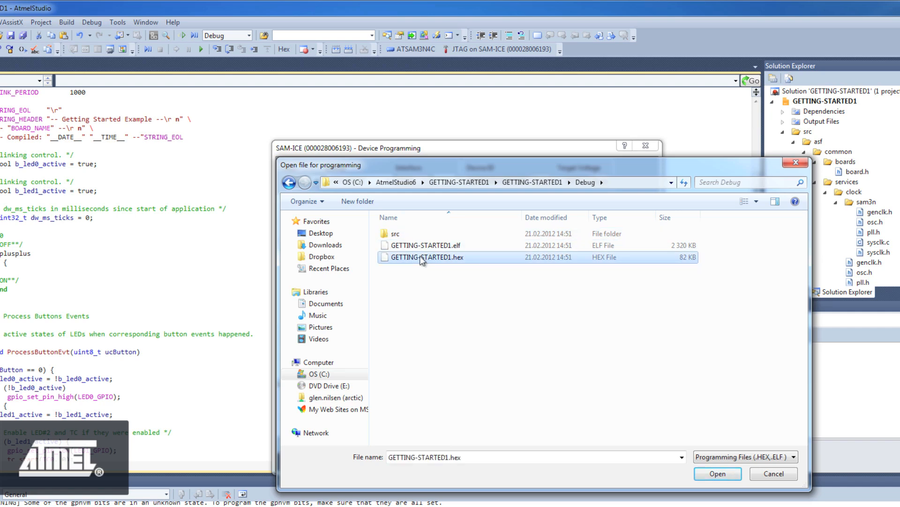
left_click(706, 471)
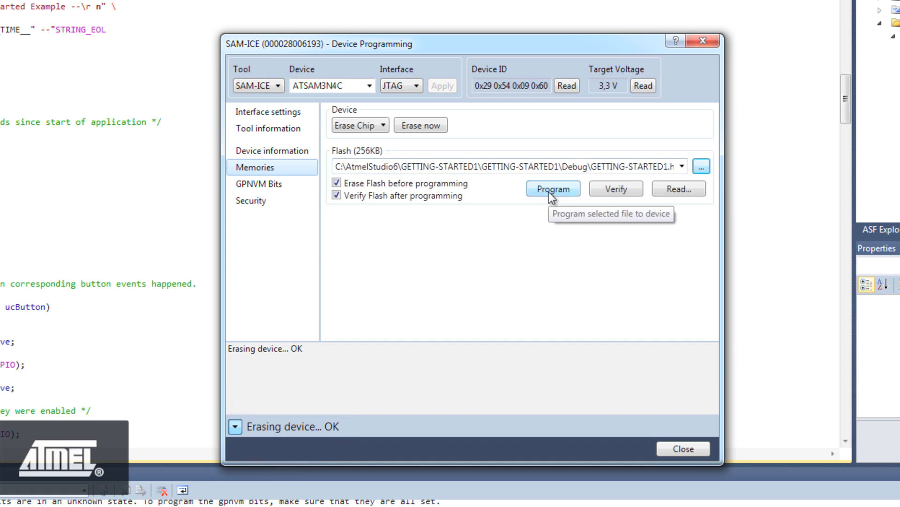
left_click(549, 192)
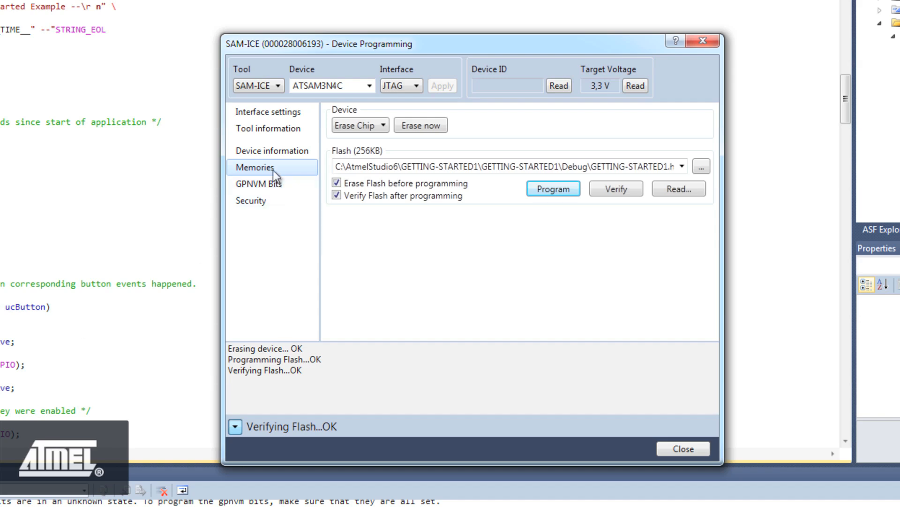
- Display the device's GPNVM bits to examine the boot mode setting
left_click(274, 184)
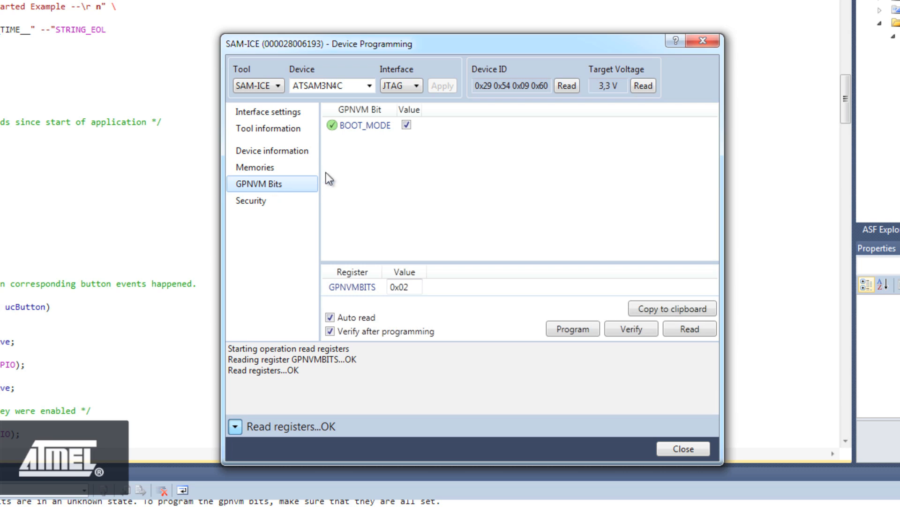
- Write the BOOT_MODE GPNVM bit to the device as cleared, and write it again as set
left_click(406, 125)
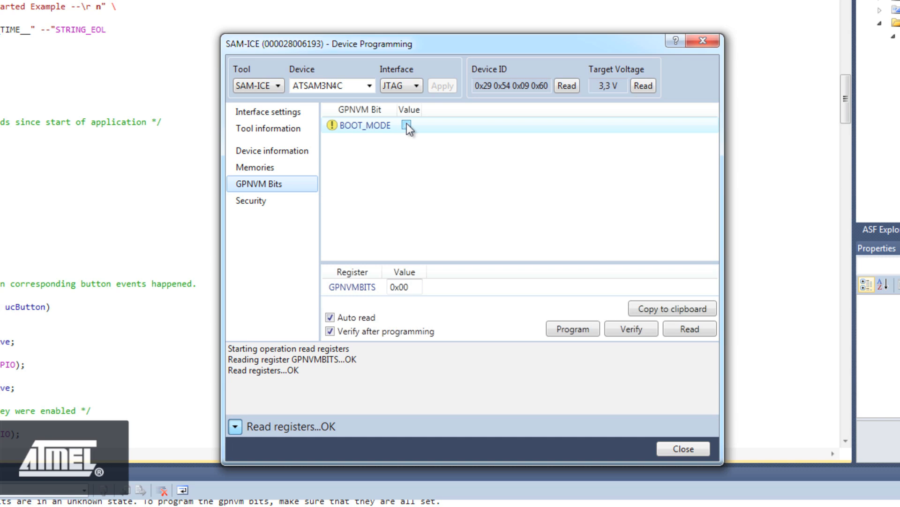
left_click(590, 327)
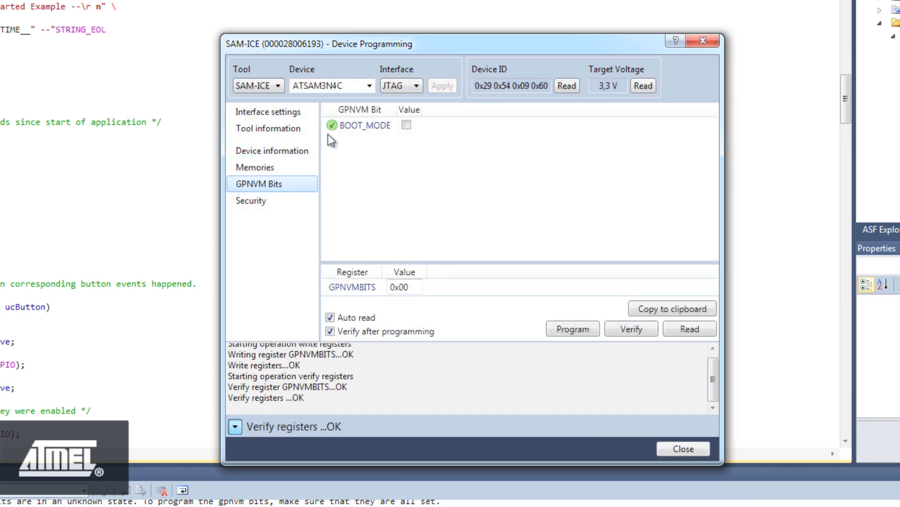
left_click(406, 125)
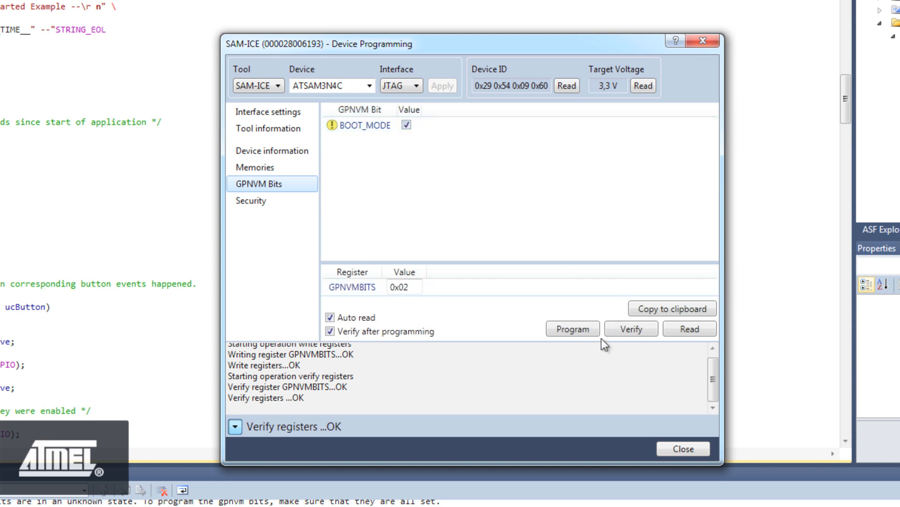
left_click(588, 332)
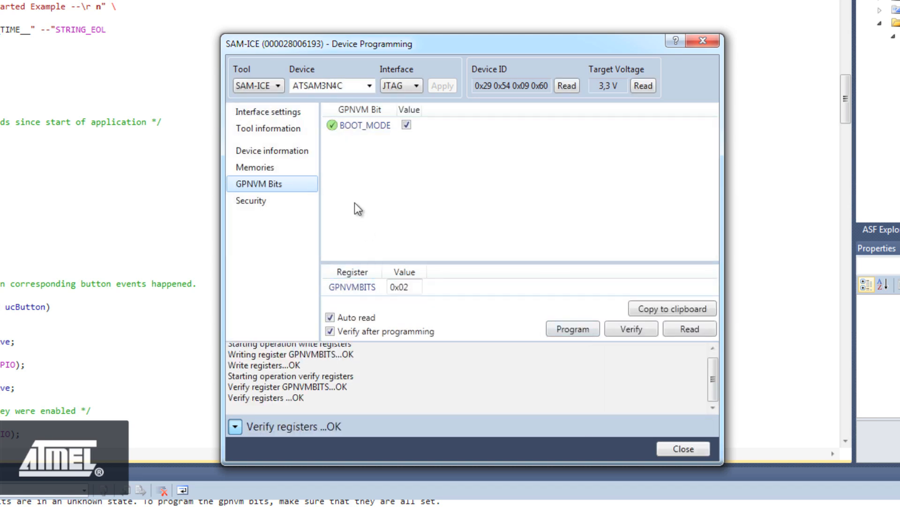
- Set the device's security bit, and try to read the device ID to check the lock before closing Device Programming
left_click(255, 201)
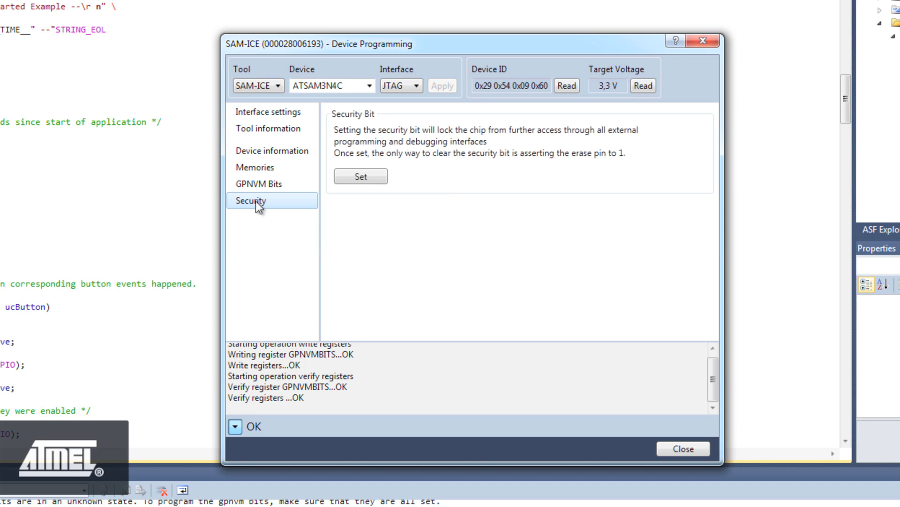
left_click(365, 174)
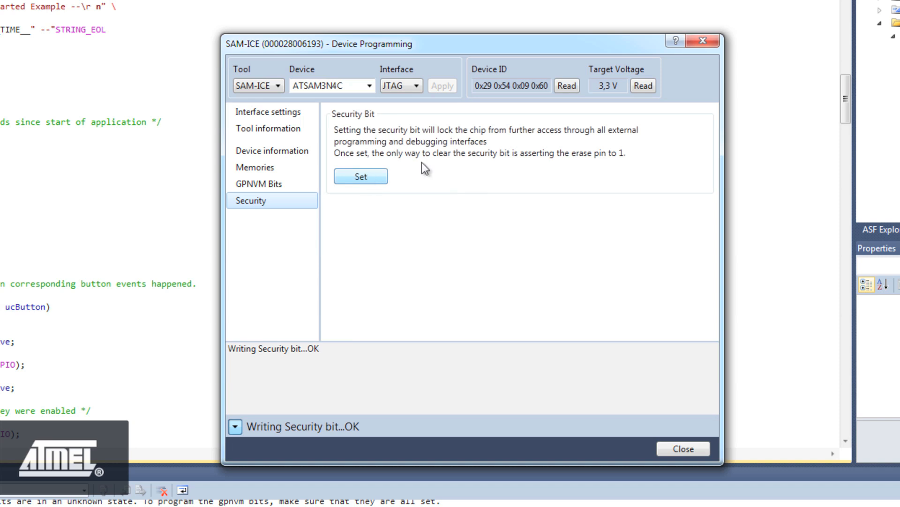
left_click(567, 85)
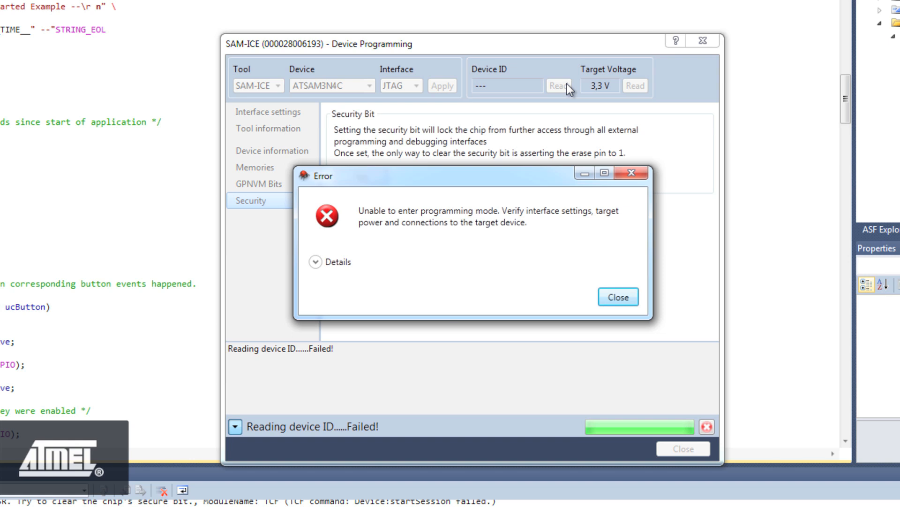
left_click(609, 300)
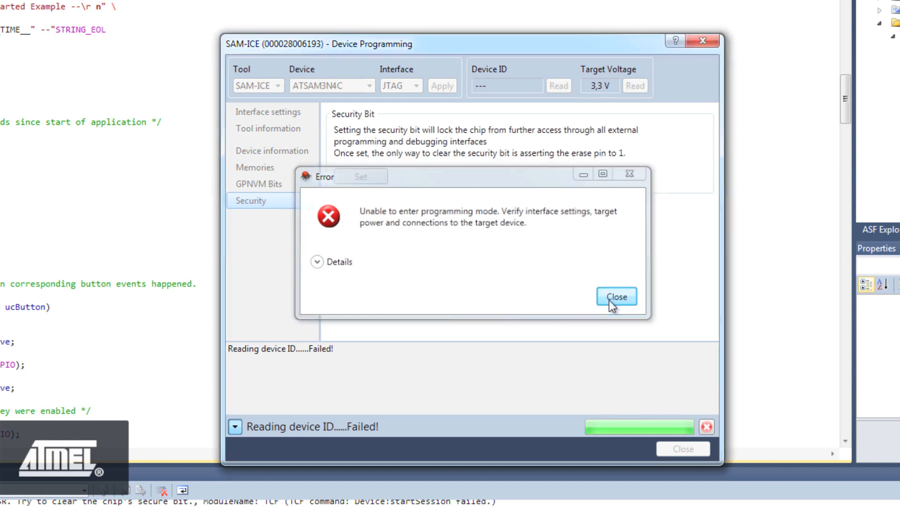
left_click(693, 449)
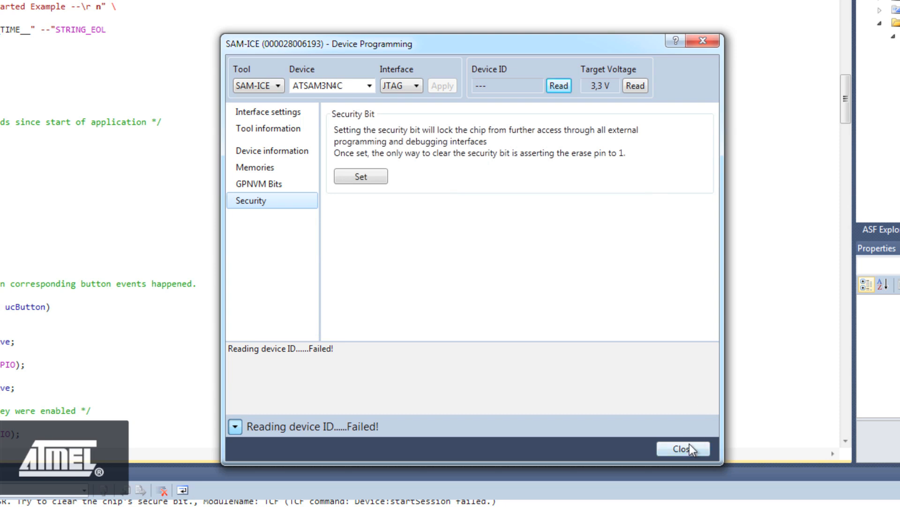
left_click(693, 449)
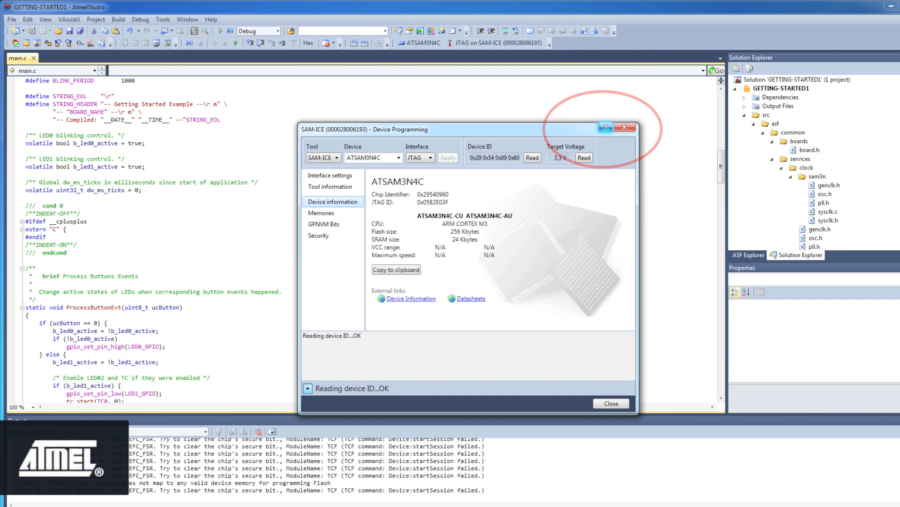
- Open the help for the Device Programming dialog and skim the Programming Dialog article
left_click(606, 127)
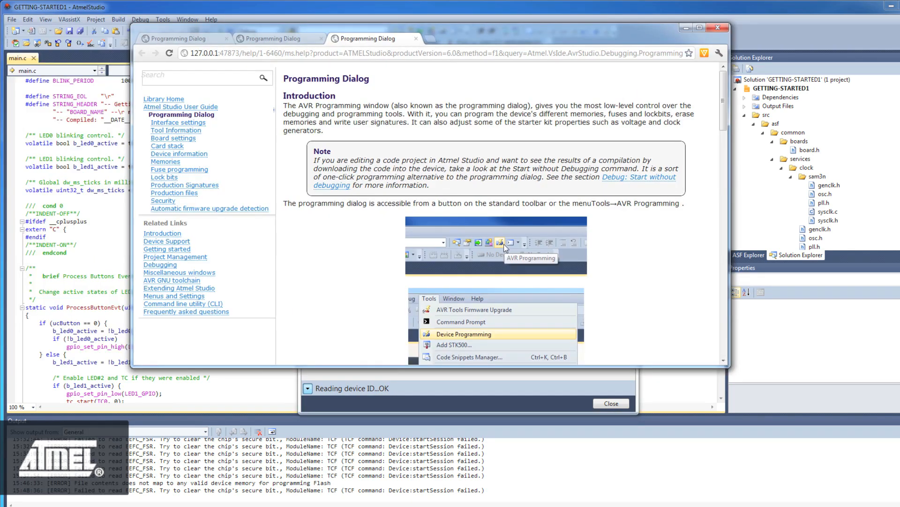
scroll(524, 159, "down", 12)
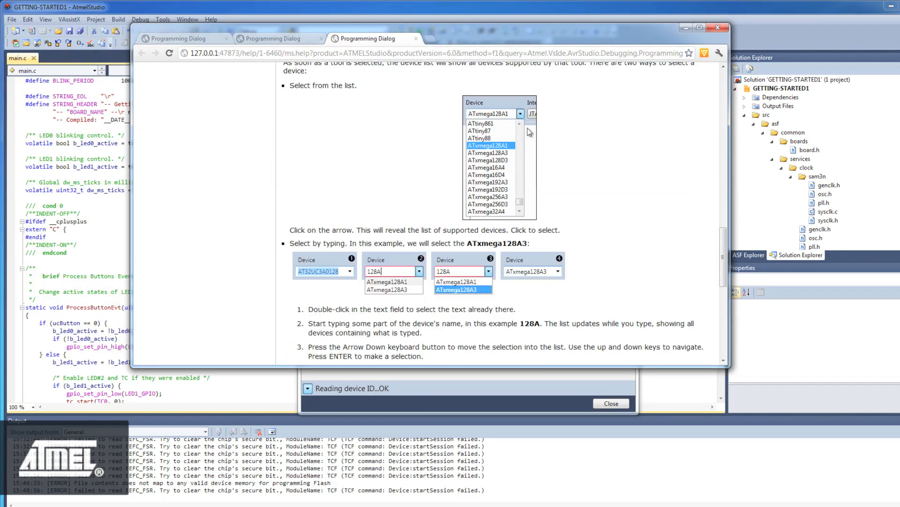
scroll(525, 159, "up", 12)
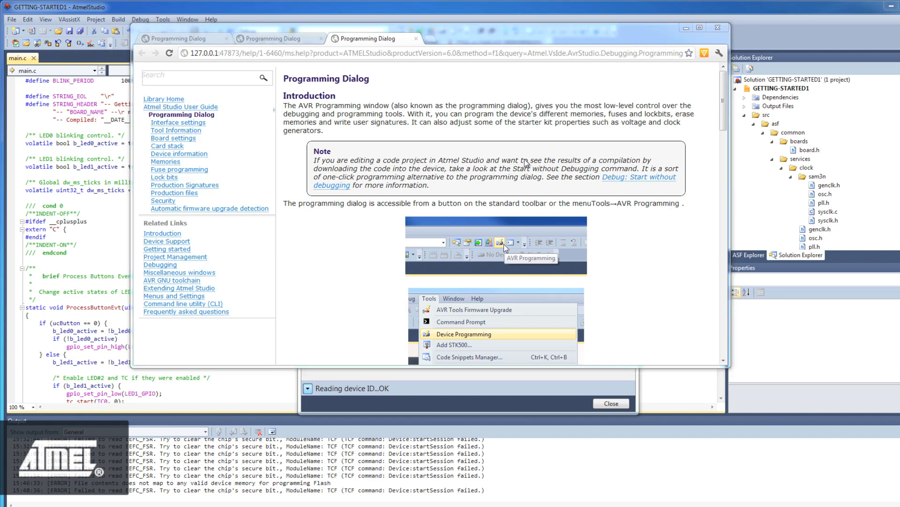